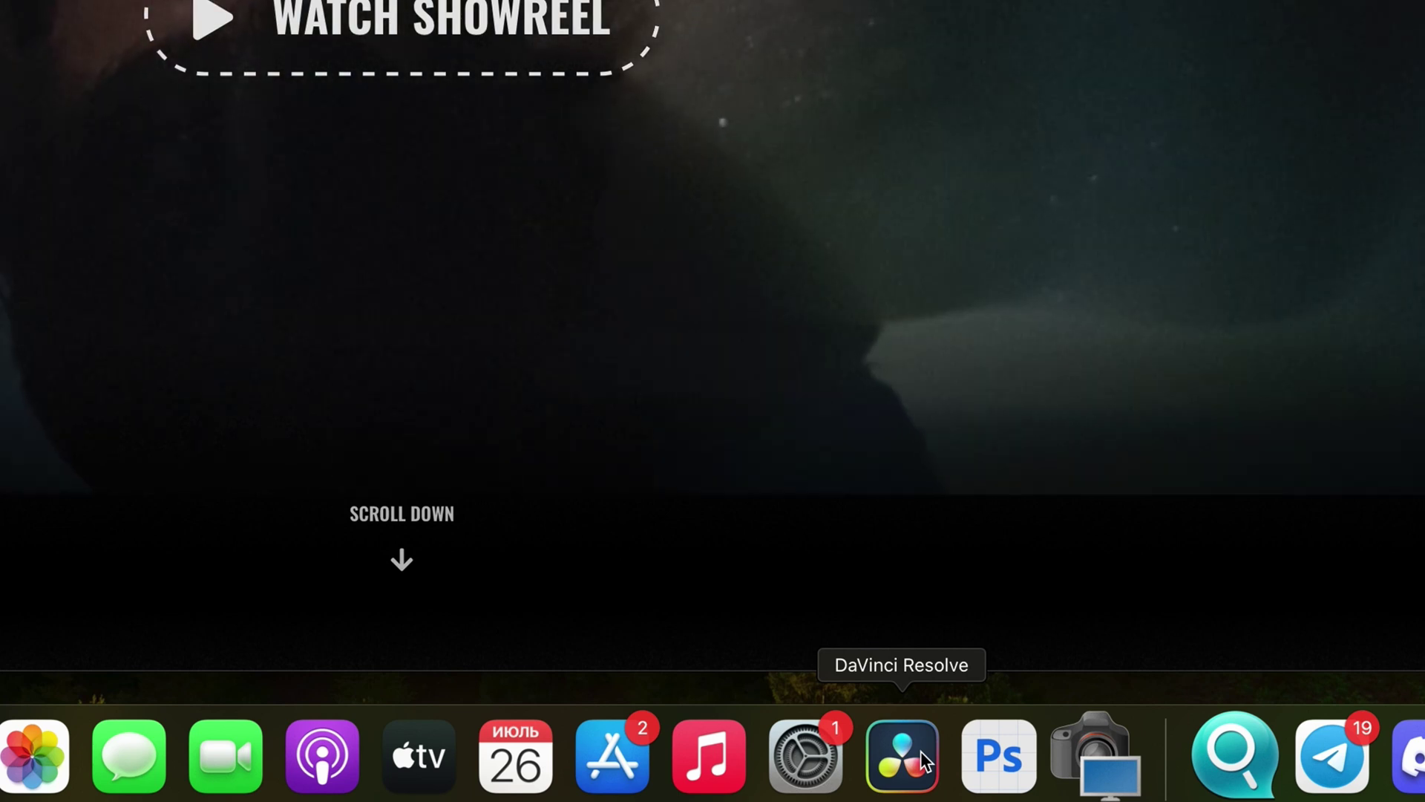
Step: Launch DaVinci Resolve from the Dock and open a new Untitled Project
click(902, 758)
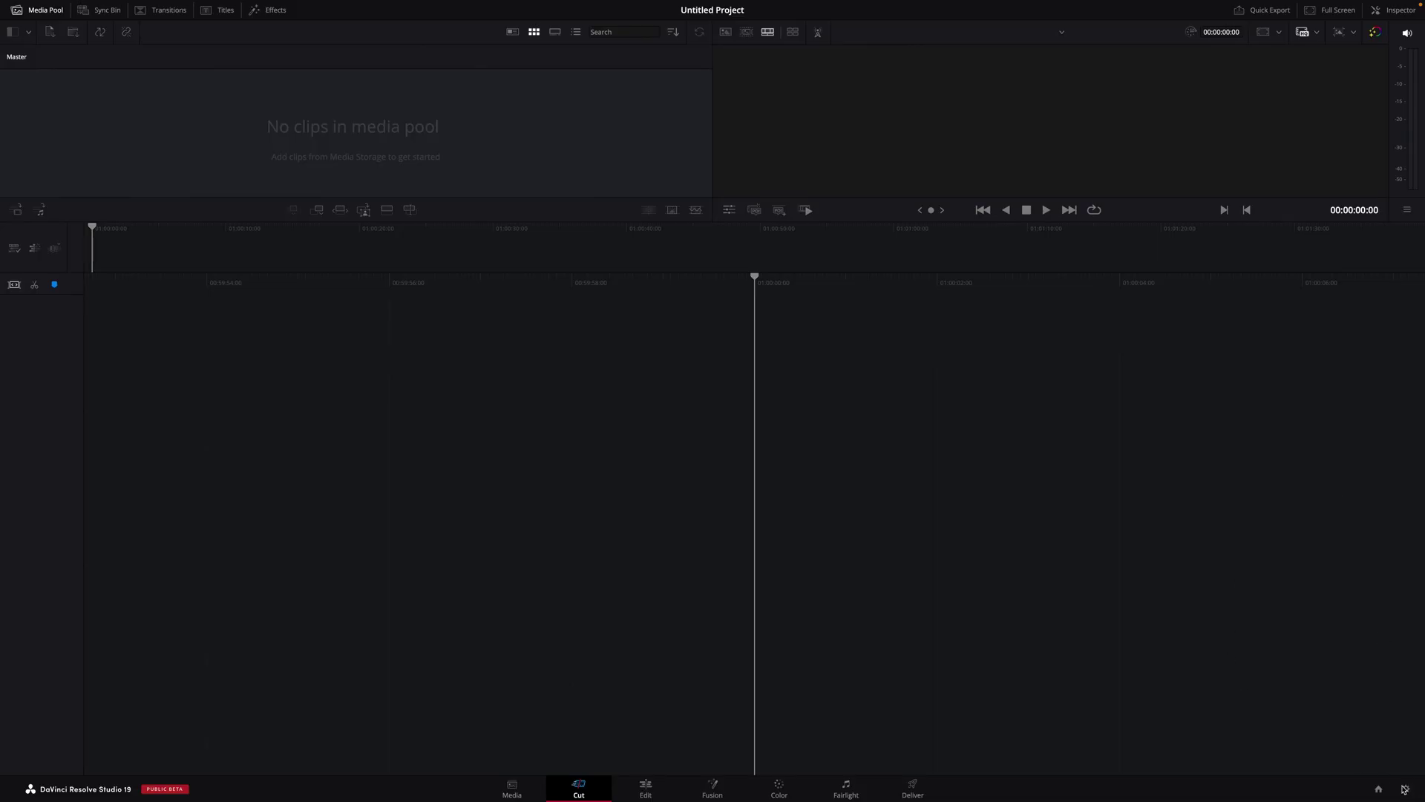
Step: Set colour management to DaVinci YRGB with Rec.709 Gamma 2.4 and save the project settings
click(1405, 789)
click(504, 168)
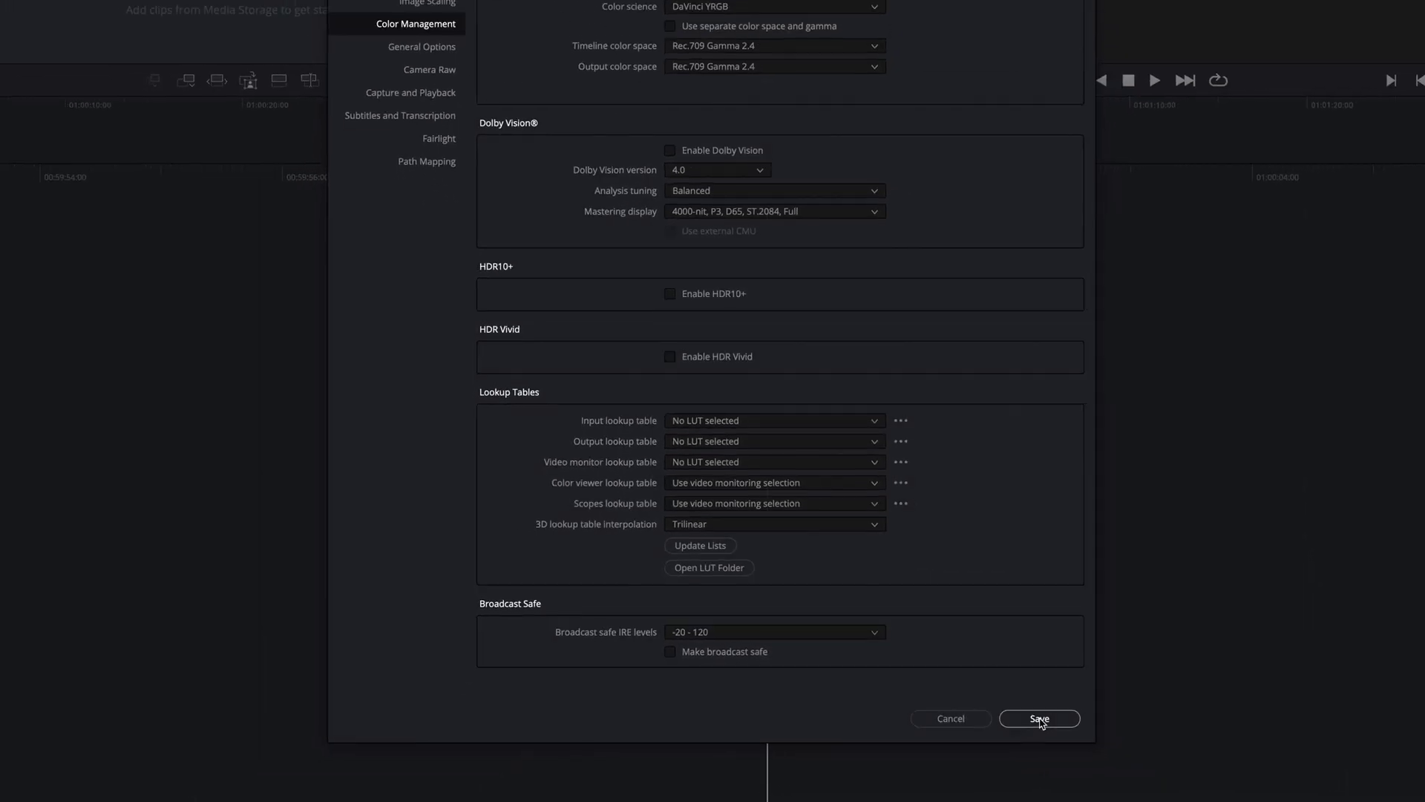
click(1048, 728)
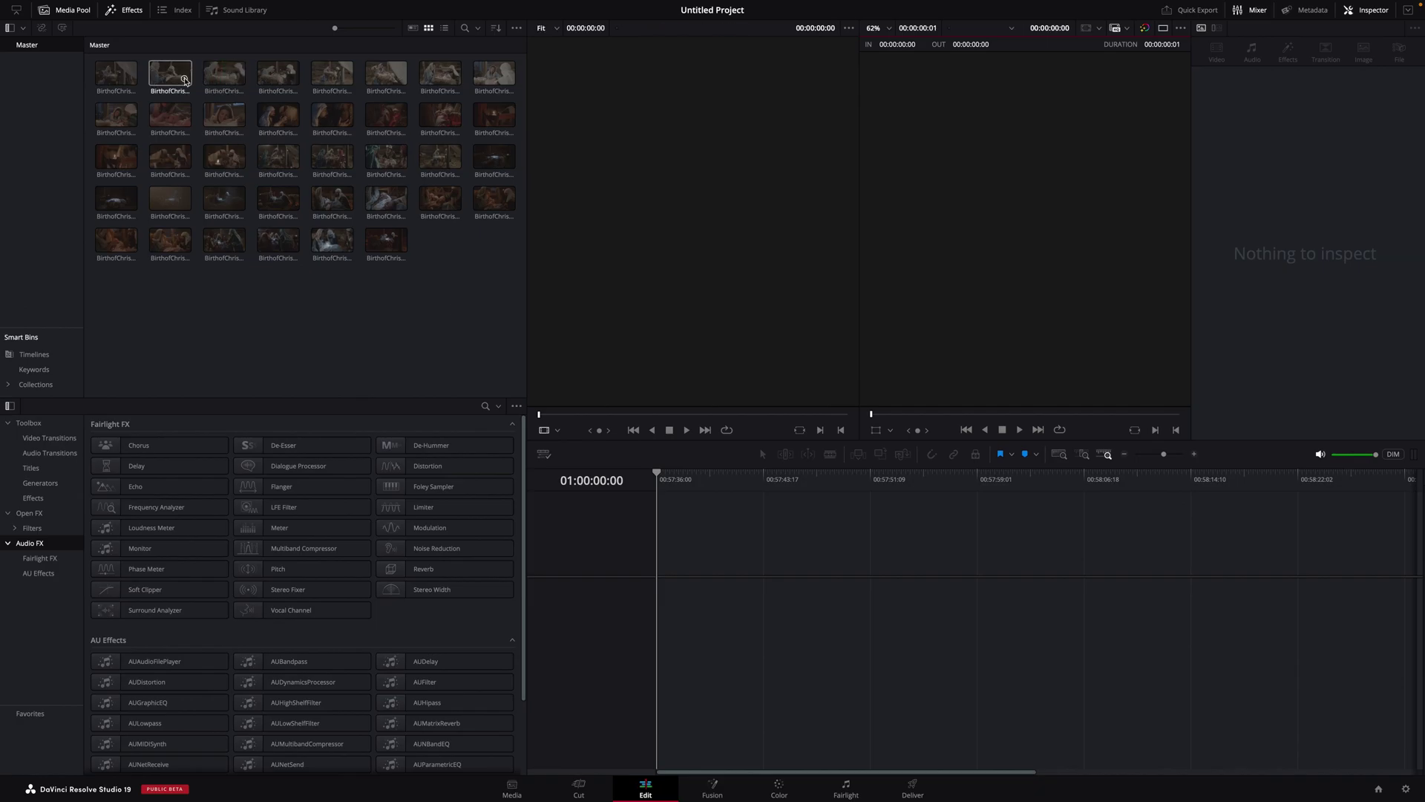
Step: Drag the BirthofChrist clips from the Media Pool to create Timeline 1
click(123, 80)
mouse_move(499, 73)
mouse_down()
mouse_move(683, 584)
mouse_move(659, 620)
mouse_up()
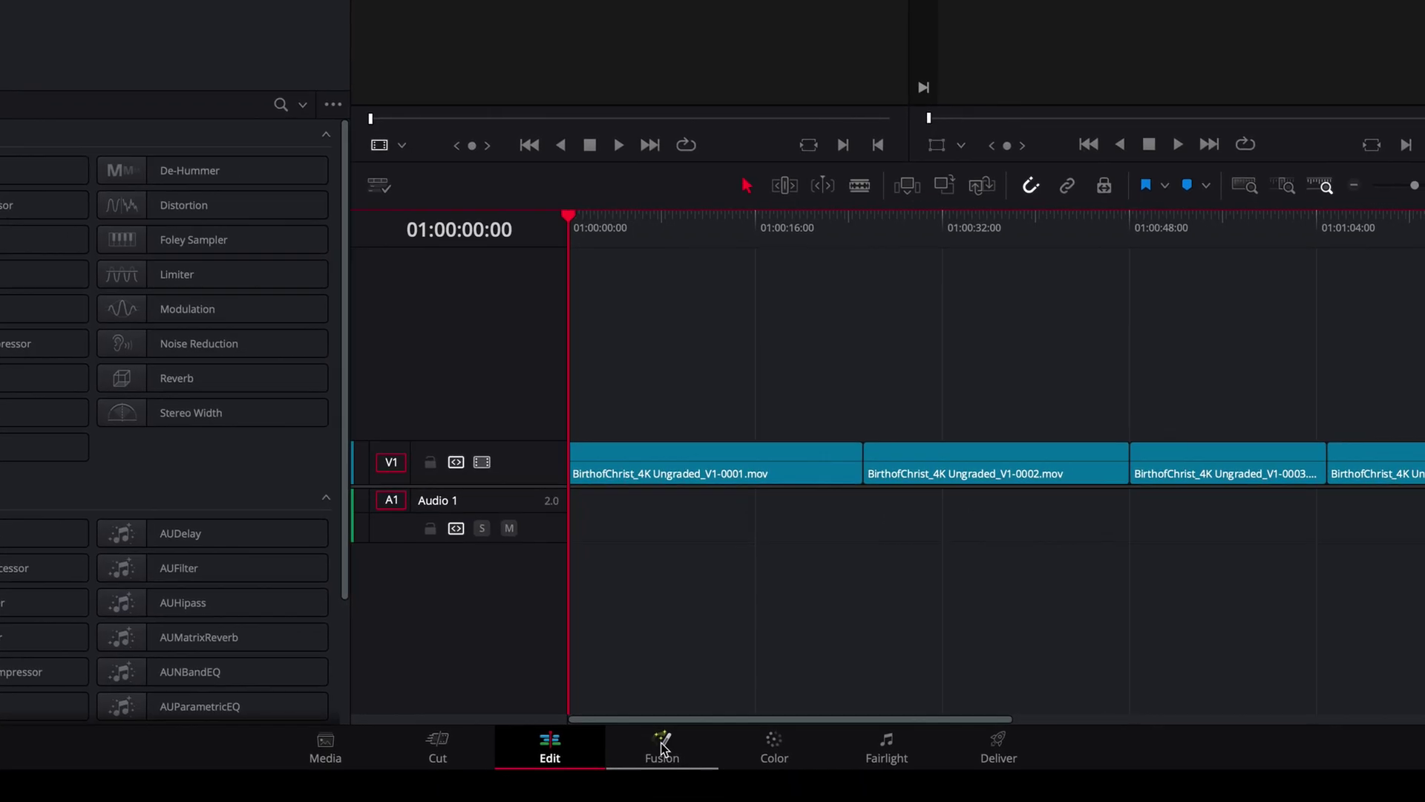
Step: On the Color page, browse LUTs DBPost's RedWGlog3G10 folder and select clip 05
click(798, 778)
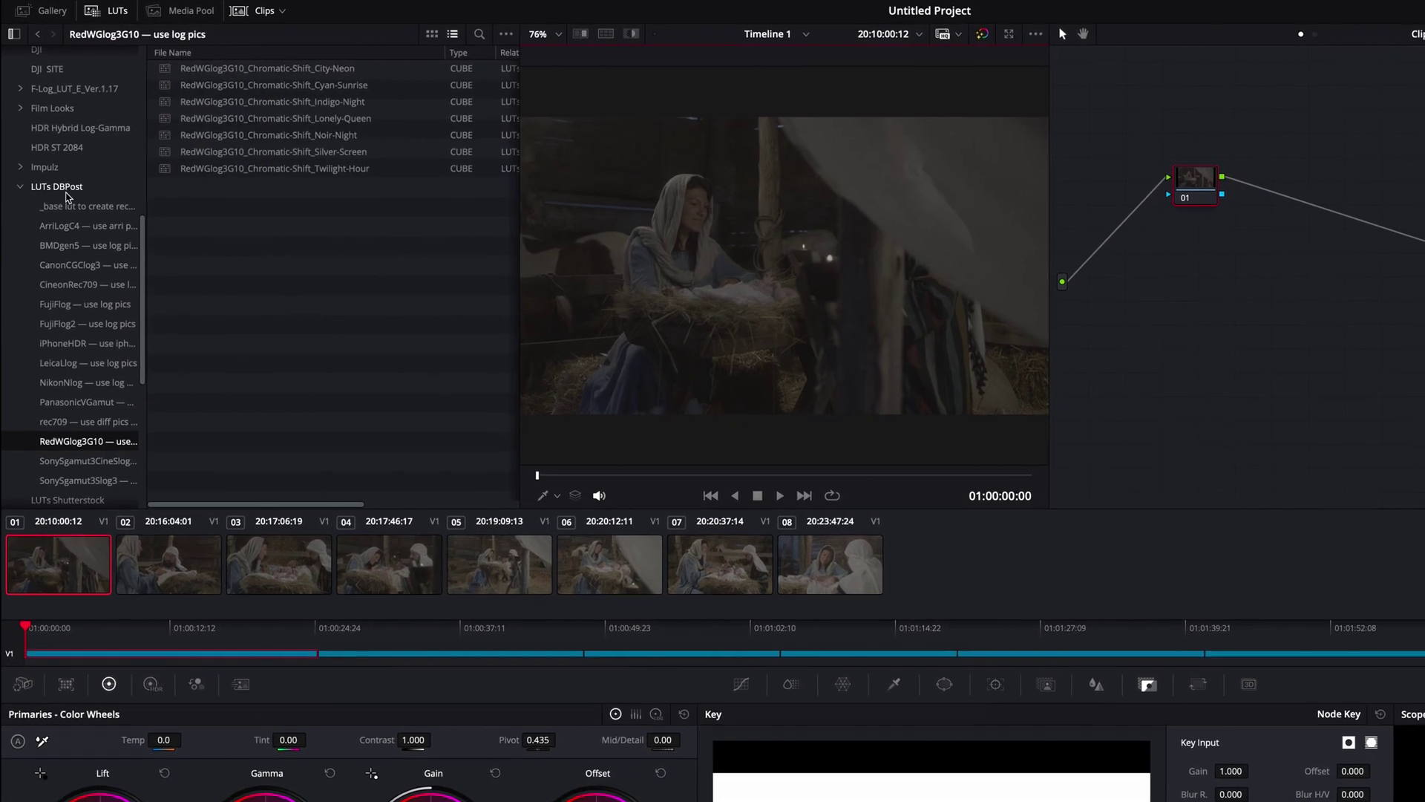
click(58, 195)
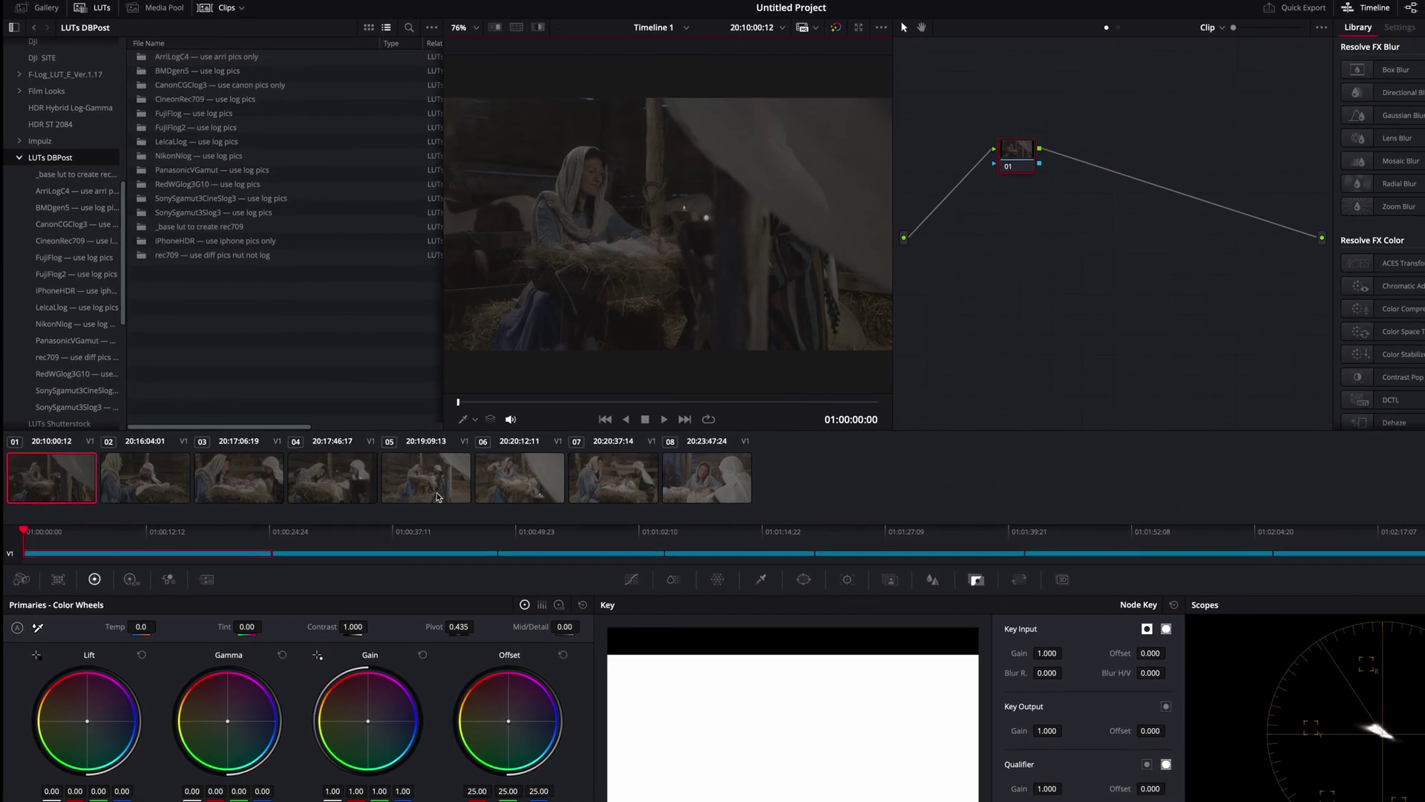
click(423, 465)
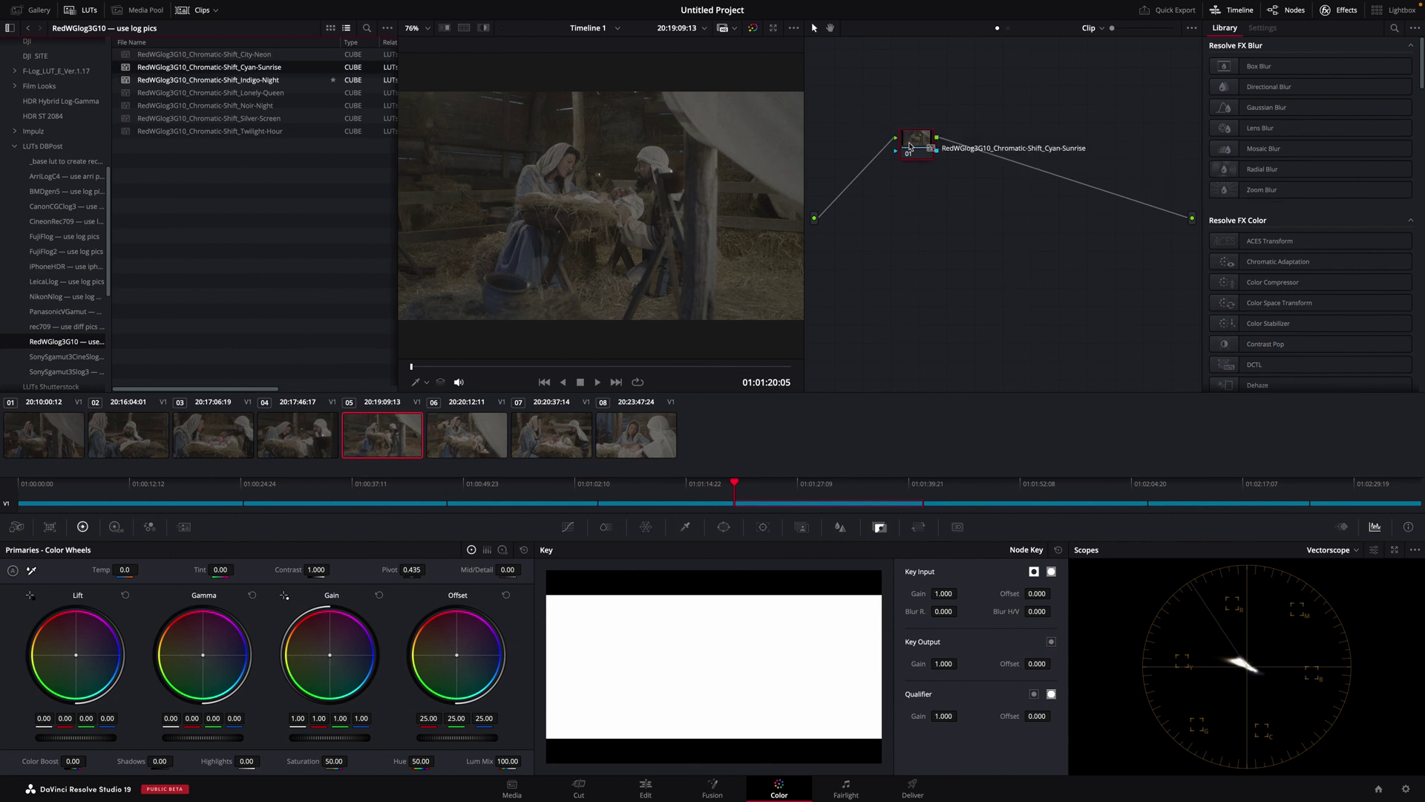
Step: Drop the RedWGlog3G10_Chromatic-Shift_Cyan-Sunrise LUT onto clip 05's node 01
drag(909, 145, 910, 145)
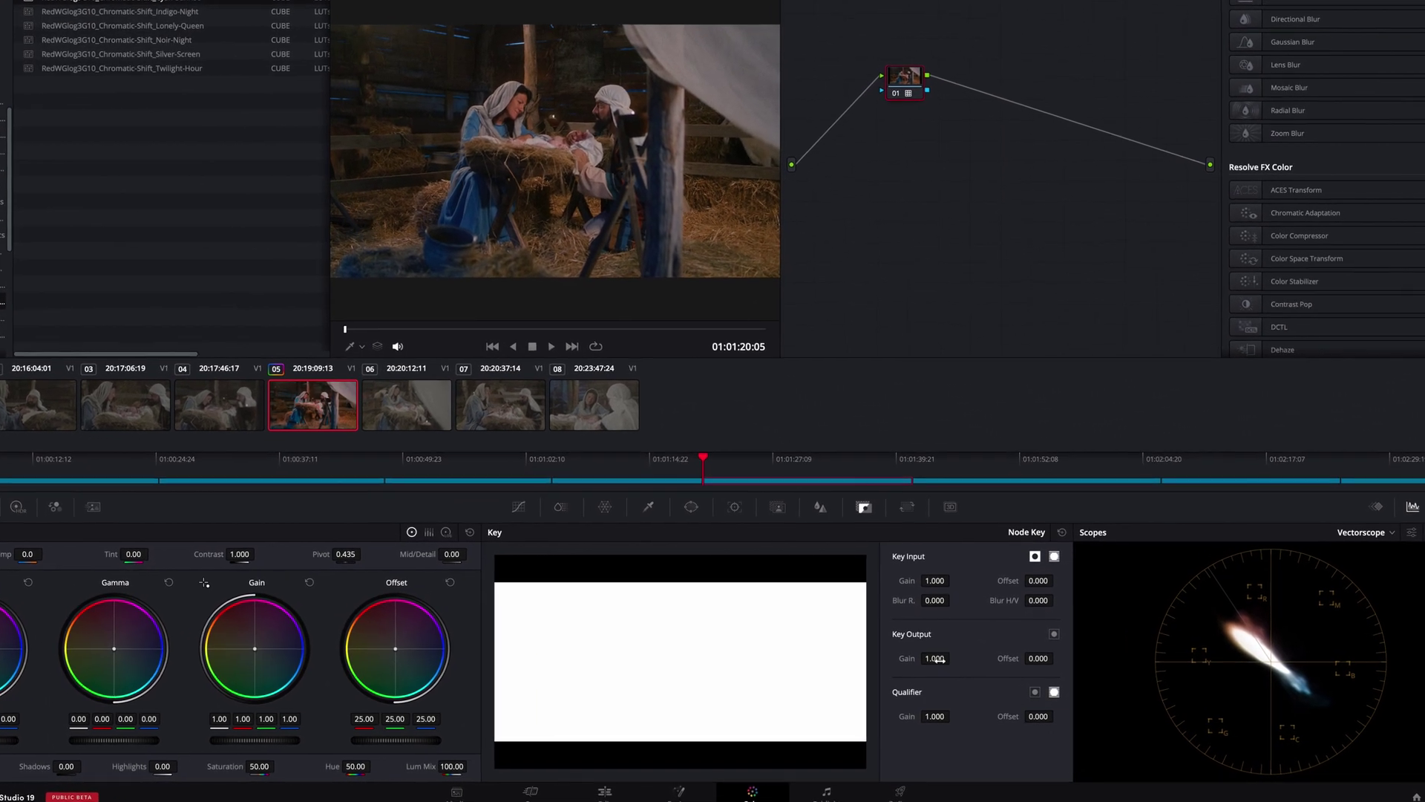